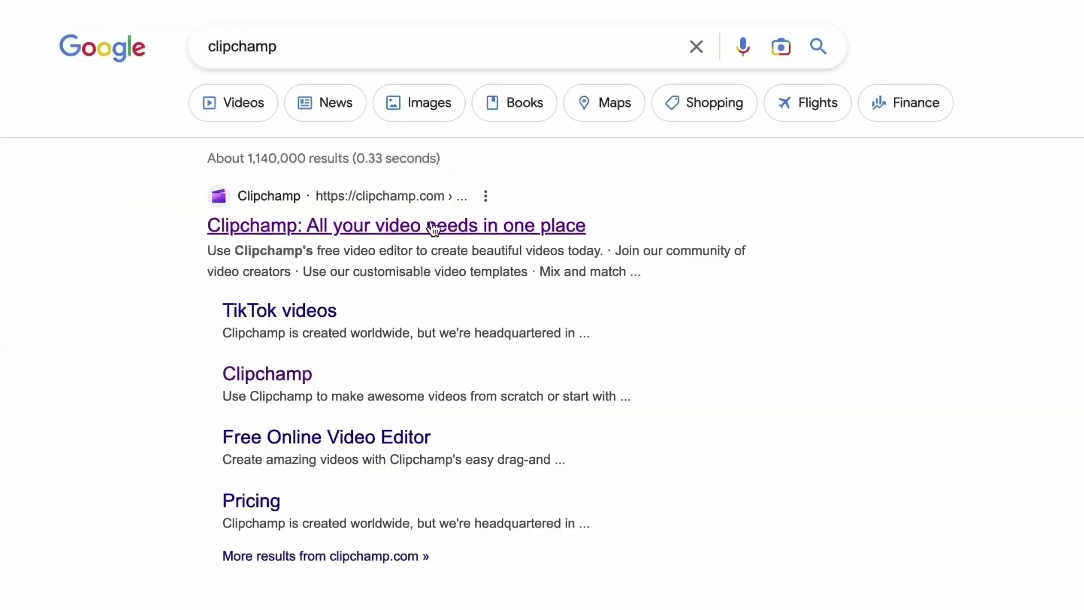
- Open the Clipchamp website from the first Google search result
{"action": "left_click", "coordinate": [401, 226]}
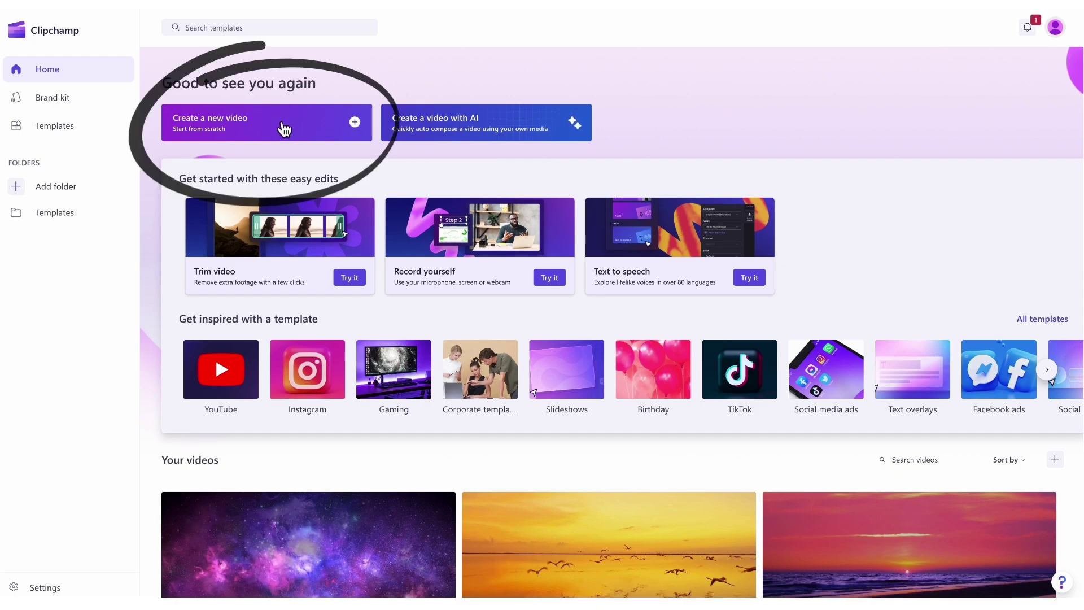
- Start a new blank video project from the Clipchamp home page
{"action": "left_click", "coordinate": [284, 123]}
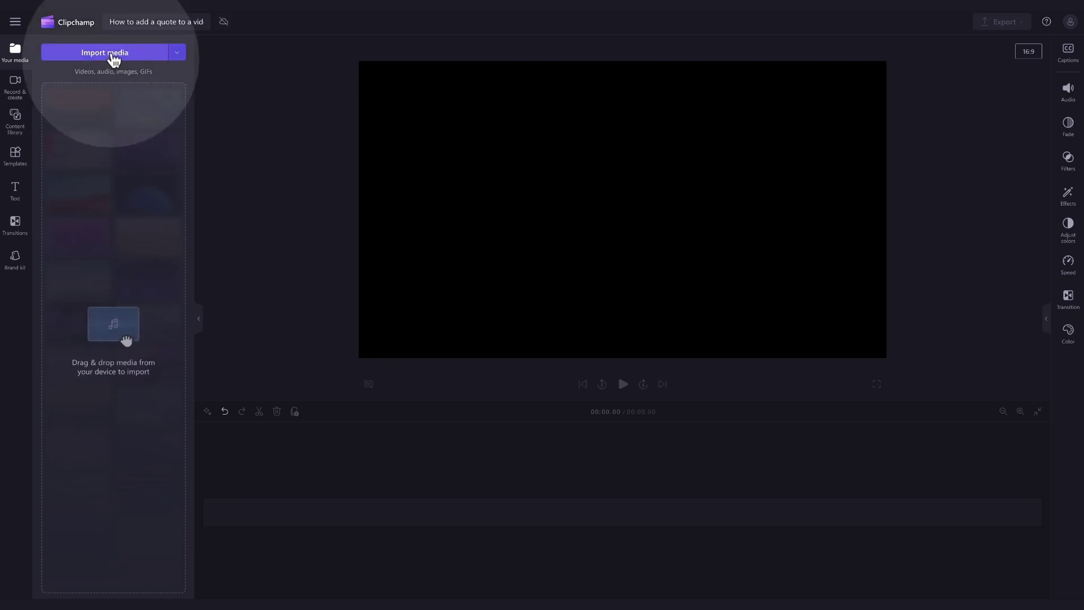
- Import My video.mp4 from the Tutorial folder and place it on the timeline
{"action": "left_click", "coordinate": [113, 54]}
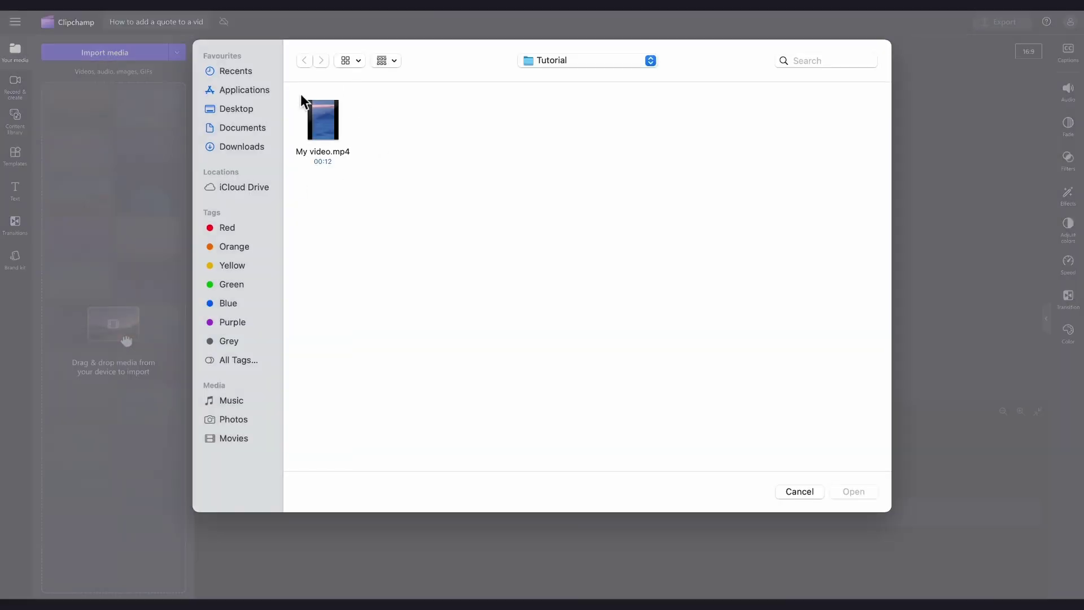
{"action": "left_click", "coordinate": [326, 148]}
{"action": "left_click", "coordinate": [846, 492]}
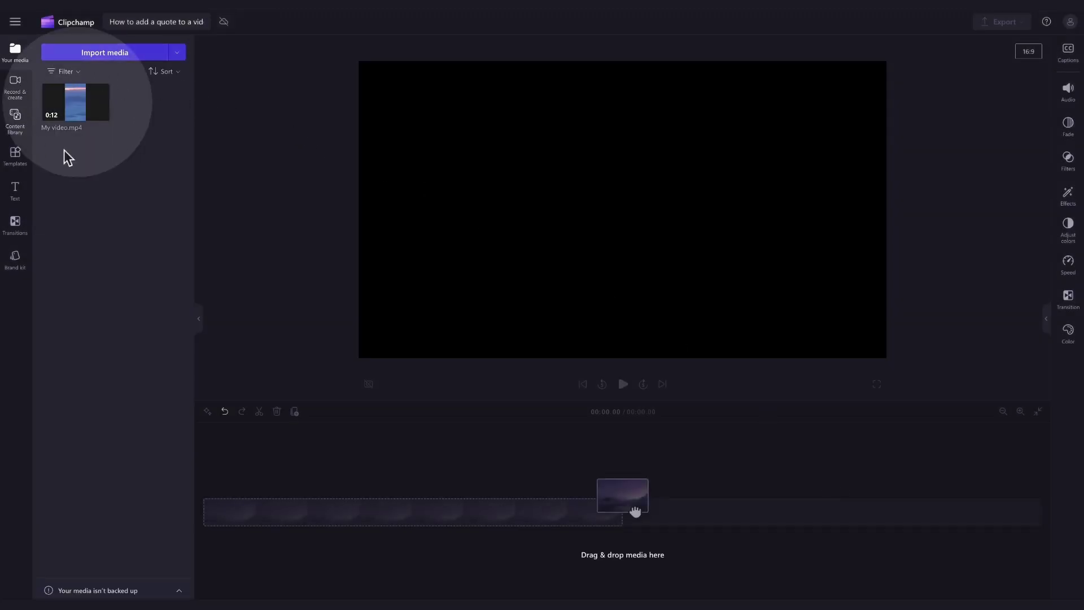
{"action": "left_click_drag", "start_coordinate": [69, 108], "coordinate": [267, 527]}
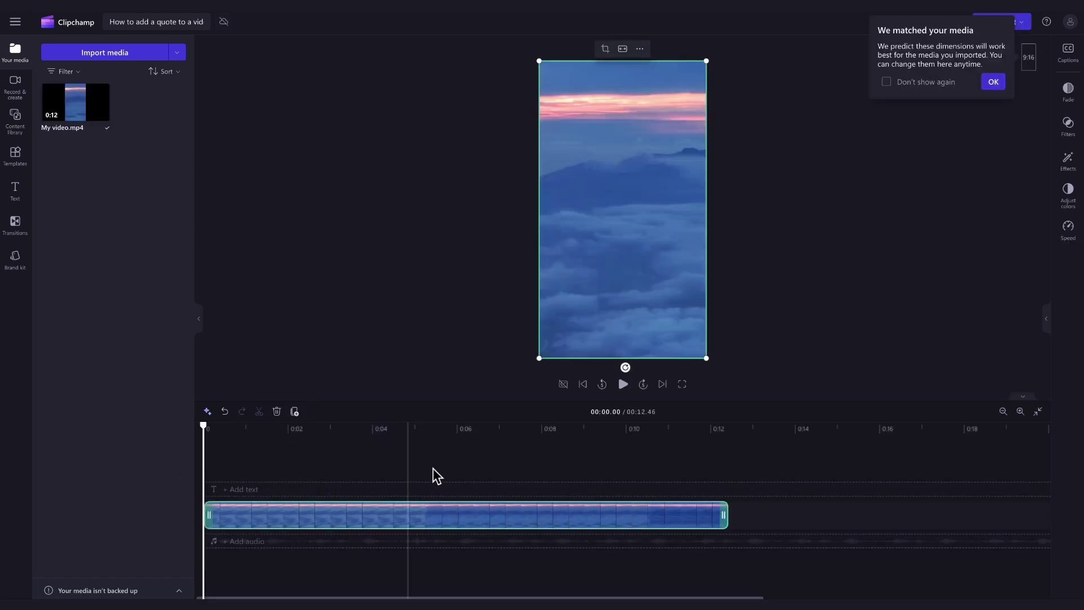
- Dismiss the media-matching notice and keep the project's 9:16 aspect ratio
{"action": "left_click", "coordinate": [994, 82]}
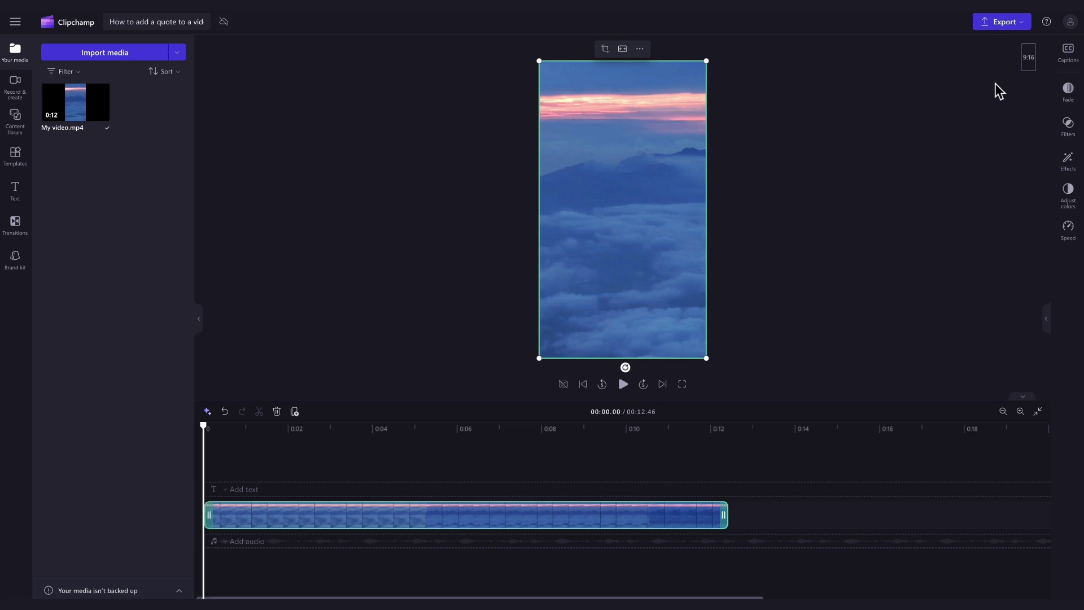
{"action": "left_click", "coordinate": [1037, 69]}
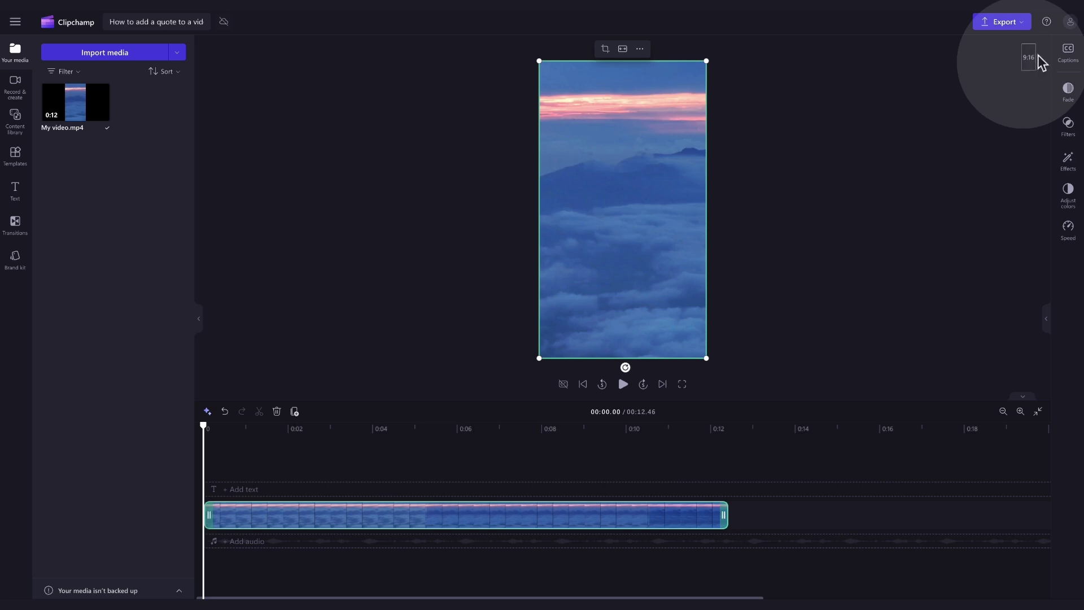
{"action": "left_click", "coordinate": [1036, 63]}
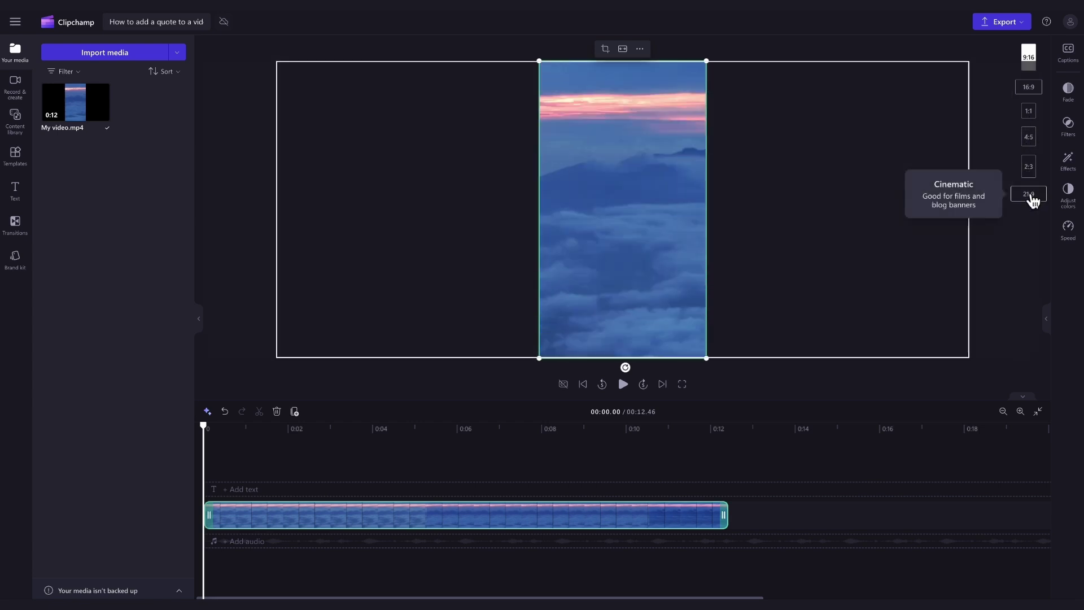
{"action": "left_click", "coordinate": [1036, 65]}
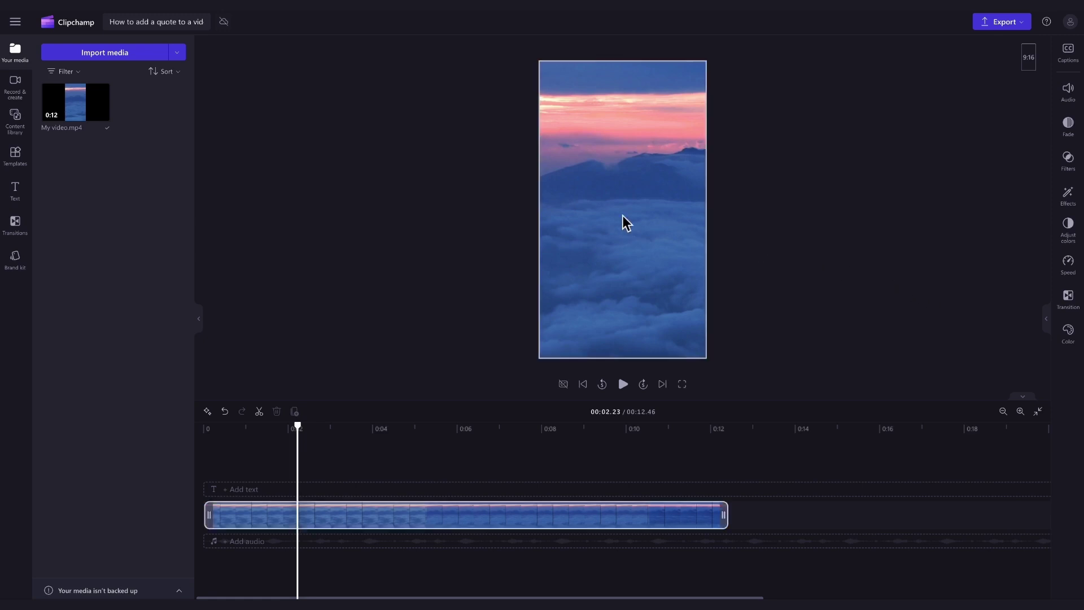
- Browse the Text library's Title, Caption and Special styles, then return to Plain text
{"action": "left_click", "coordinate": [23, 190]}
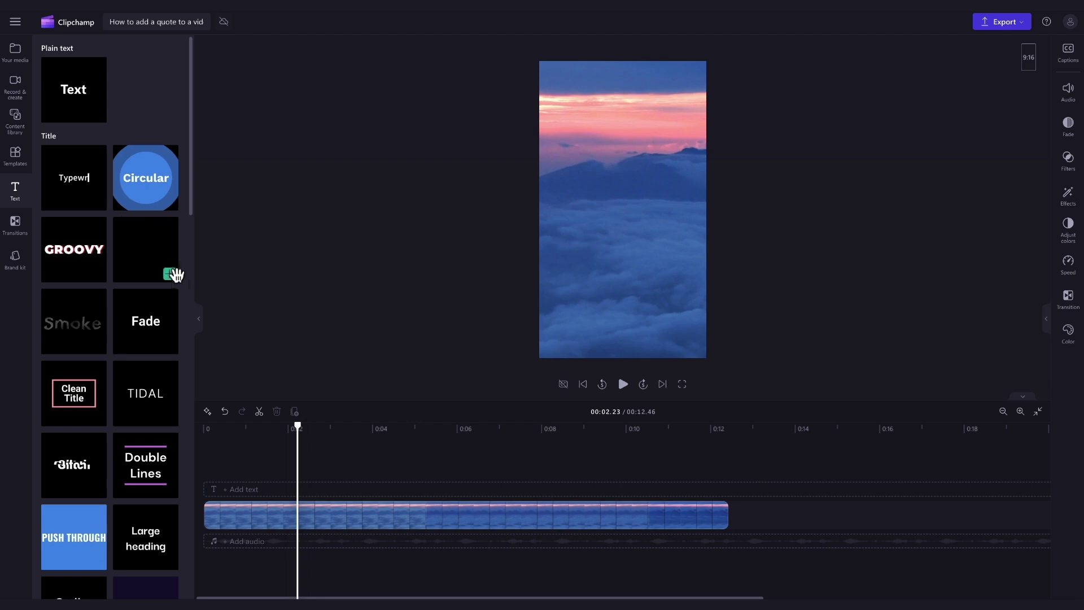
{"action": "scroll", "coordinate": [188, 292], "scroll_direction": "down", "scroll_amount": 5}
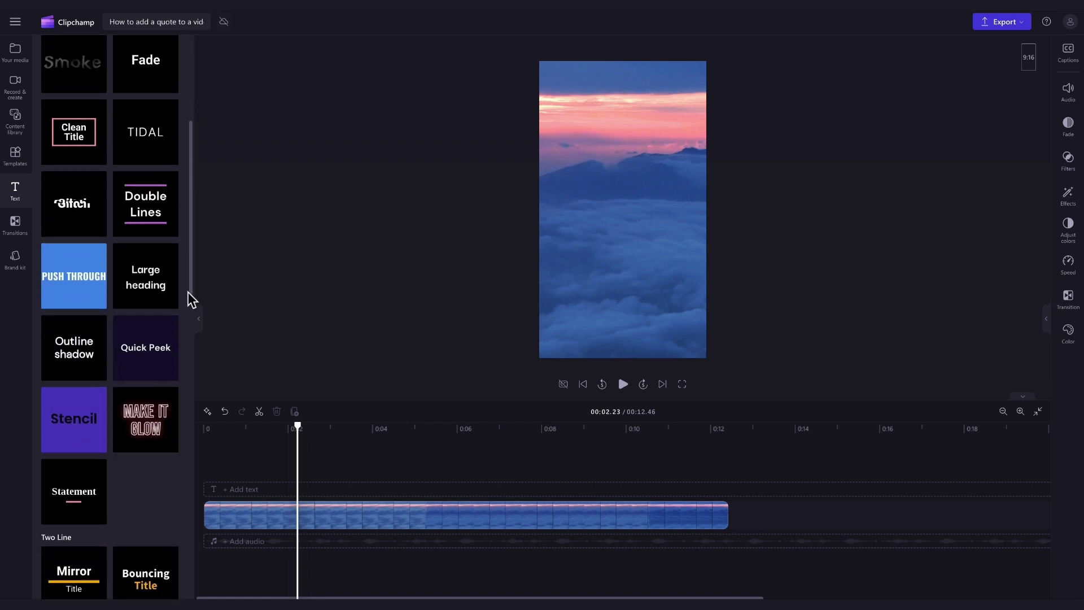
{"action": "mouse_move", "coordinate": [91, 339]}
{"action": "scroll", "coordinate": [142, 477], "scroll_direction": "down", "scroll_amount": 8}
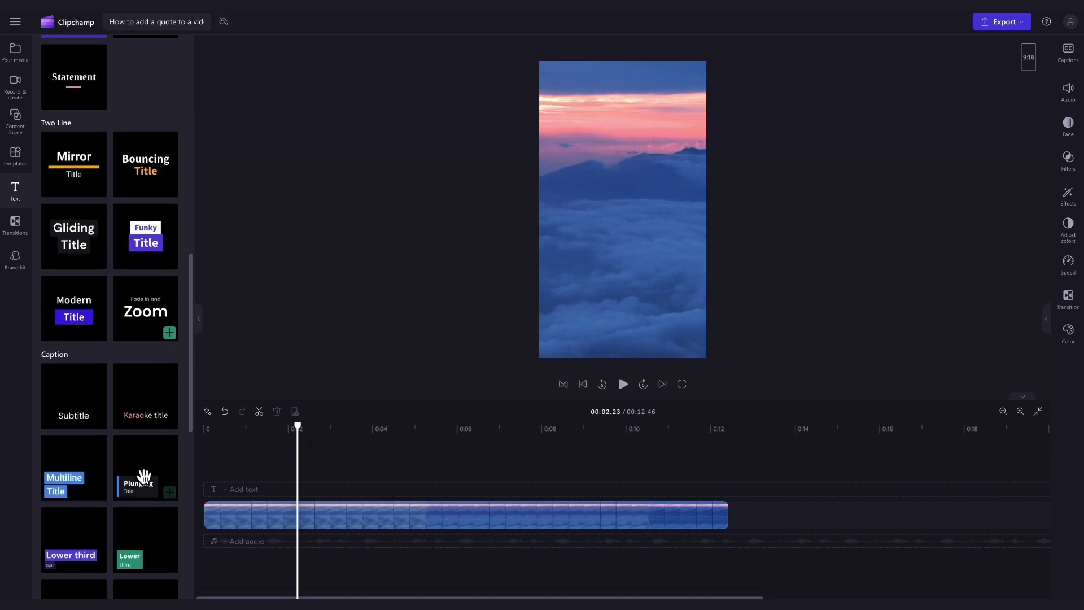
{"action": "scroll", "coordinate": [143, 478], "scroll_direction": "down", "scroll_amount": 5}
{"action": "left_click", "coordinate": [91, 456]}
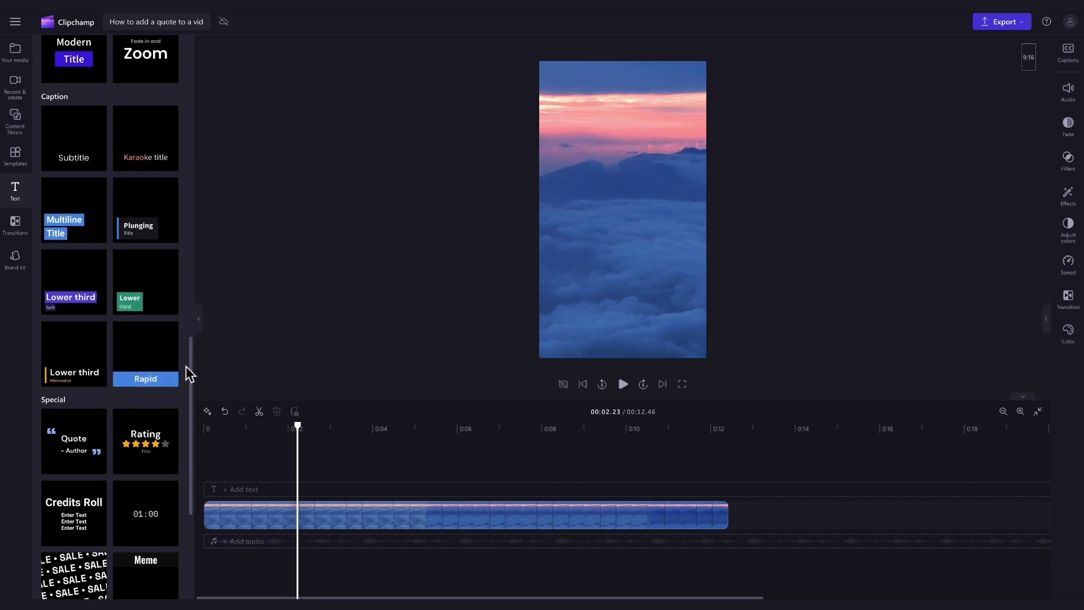
{"action": "scroll", "coordinate": [188, 374], "scroll_direction": "up", "scroll_amount": 10}
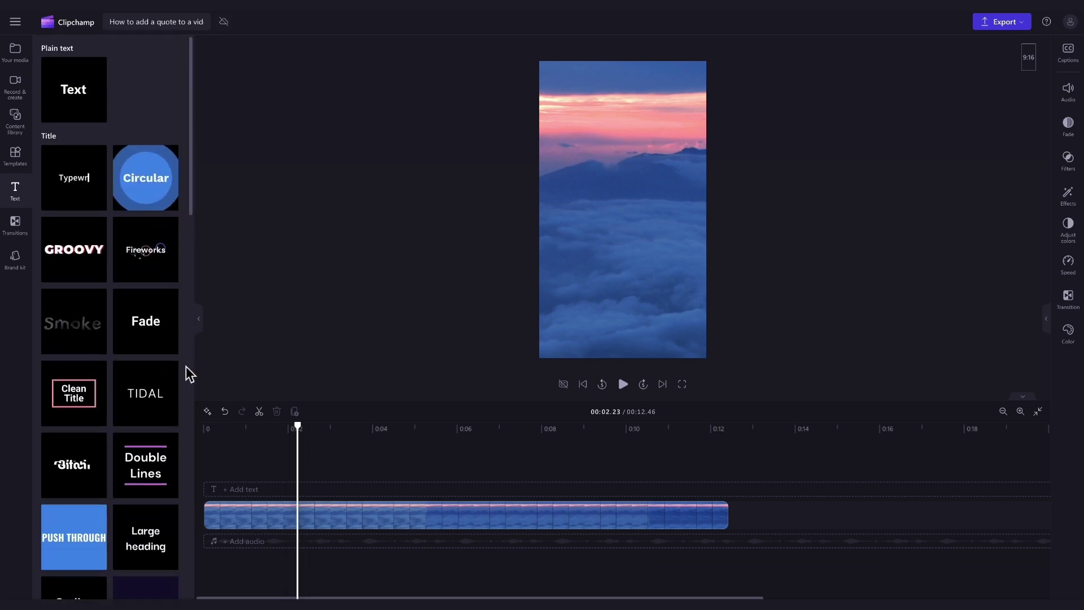
{"action": "mouse_move", "coordinate": [76, 89]}
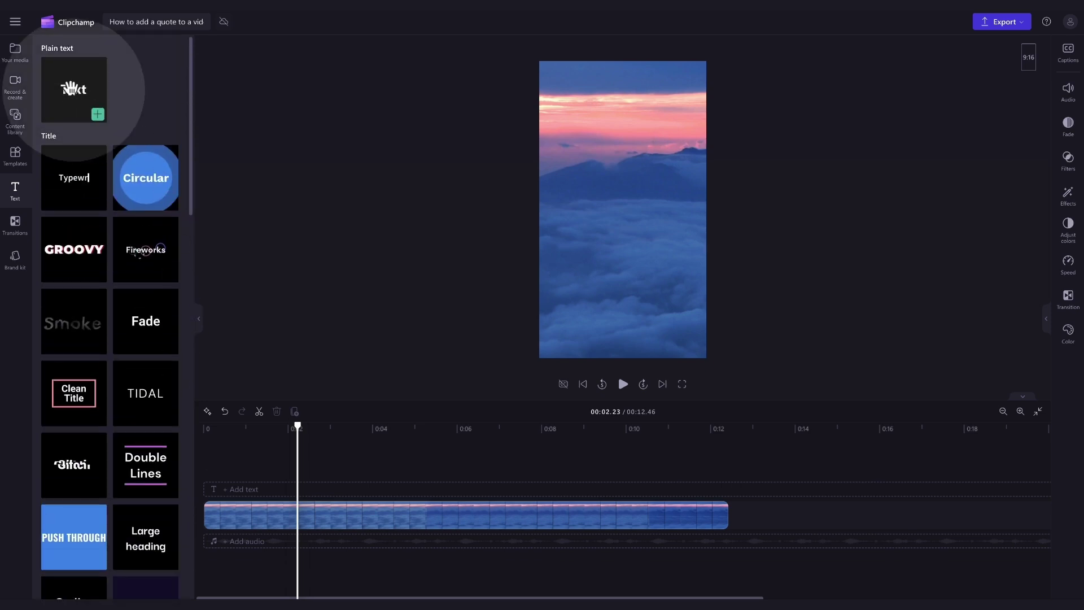
- Add a Plain text clip and stretch it across the full 12.46-second video
{"action": "left_click_drag", "start_coordinate": [79, 90], "coordinate": [225, 498]}
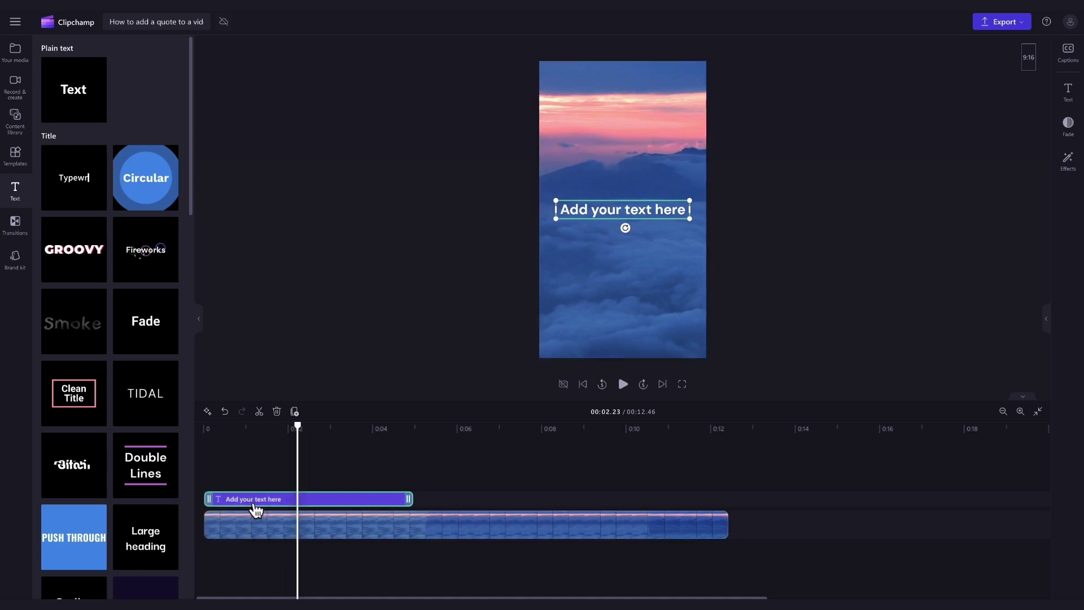
{"action": "left_click", "coordinate": [542, 502]}
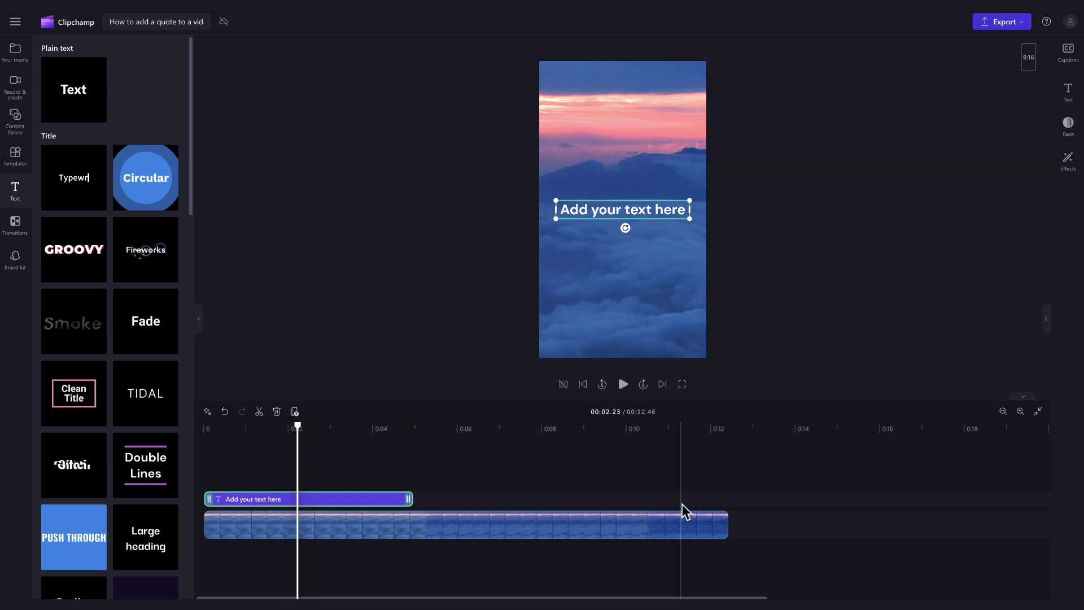
{"action": "left_click", "coordinate": [368, 501]}
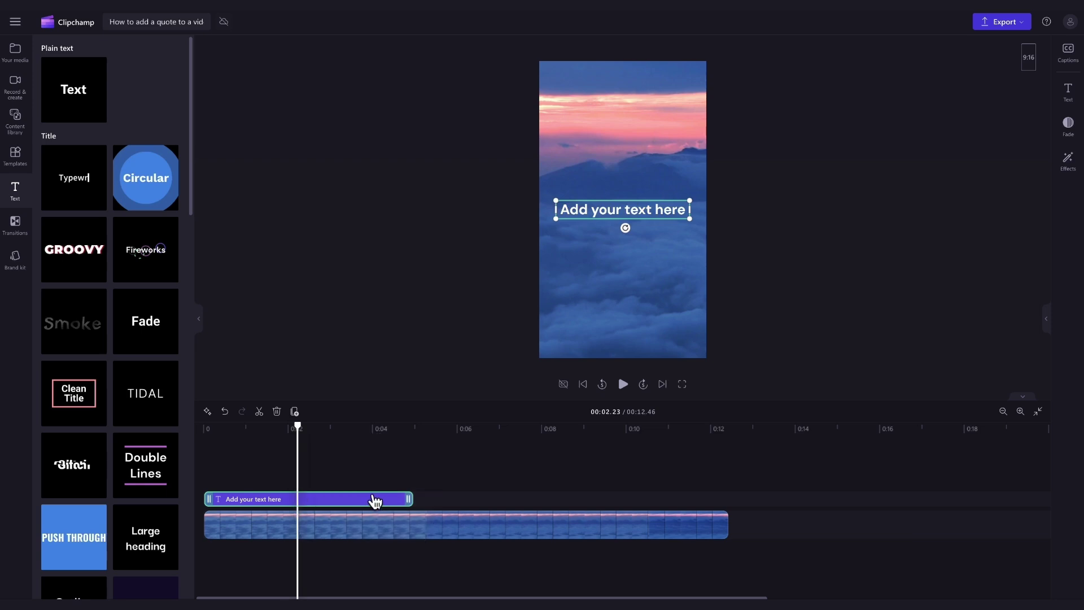
{"action": "left_click", "coordinate": [407, 501]}
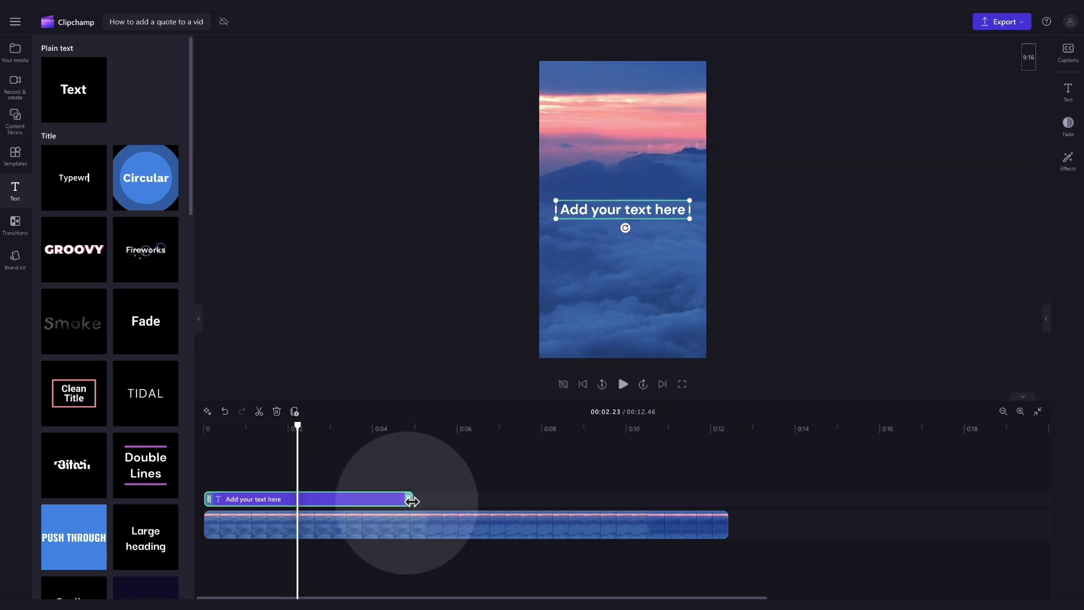
{"action": "left_click_drag", "start_coordinate": [411, 501], "coordinate": [726, 507]}
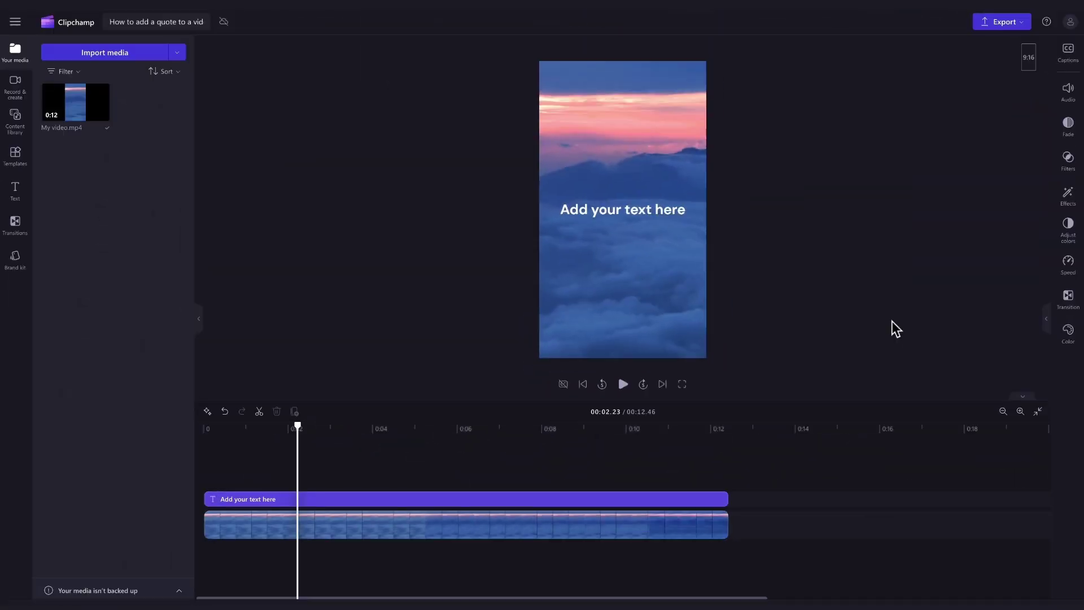
- Replace the placeholder with the pasted quote beginning 'Life is short and it's unpredictable.'
{"action": "left_click", "coordinate": [666, 503]}
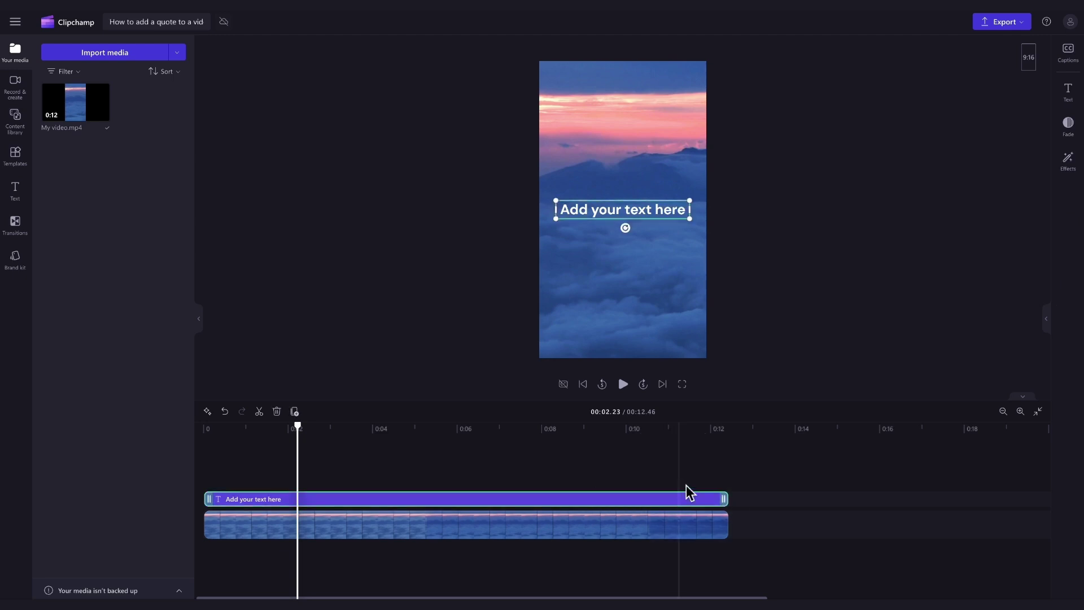
{"action": "left_click", "coordinate": [1068, 91]}
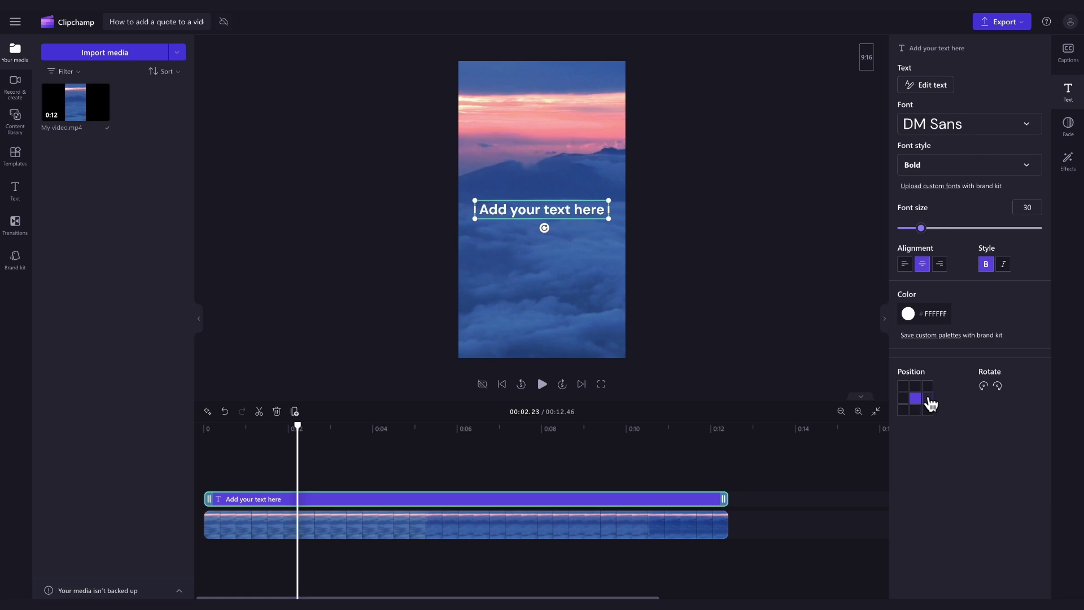
{"action": "left_click", "coordinate": [929, 92]}
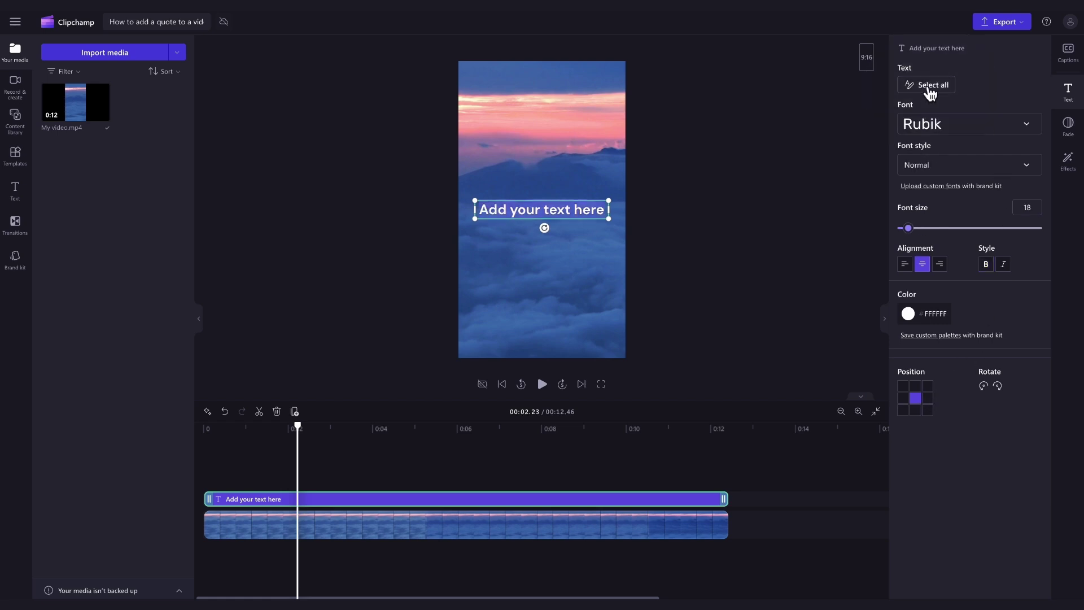
{"action": "left_click", "coordinate": [605, 212]}
{"action": "type", "text": "Life is short and it's unpredictable. Do not keep things for tomorrow. Tell people you love them, spend time with your parents, do things that scare you. Live everyday with purpose, because tomorrow is not guaranteed."}
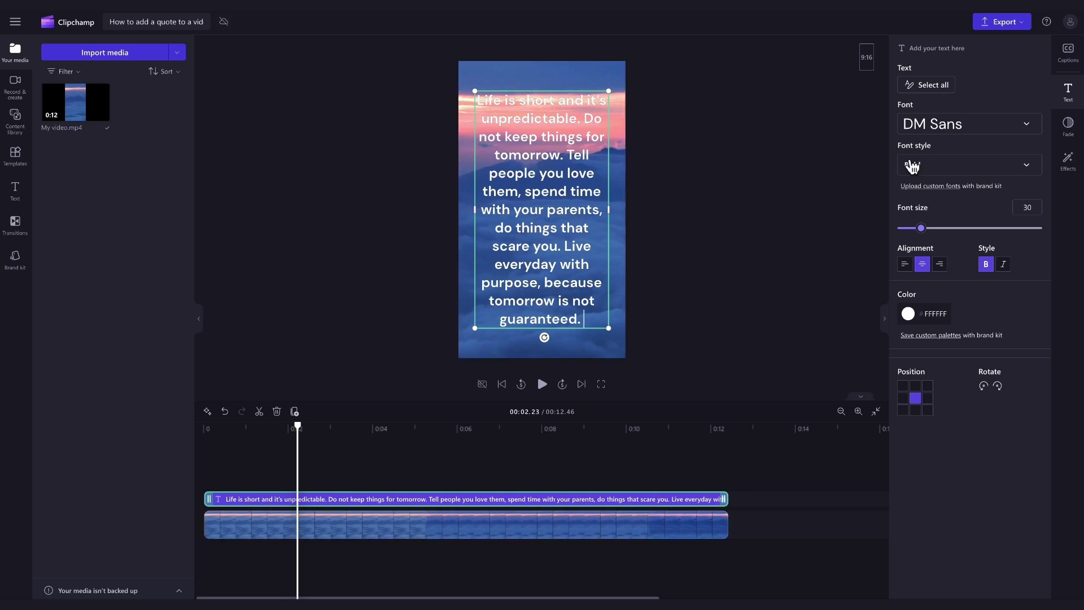
{"action": "left_click", "coordinate": [984, 127]}
- Try Gluten, Bowlby One and Times New Roman fonts, settling on Syne for the quote
{"action": "scroll", "coordinate": [991, 303], "scroll_direction": "down", "scroll_amount": 10}
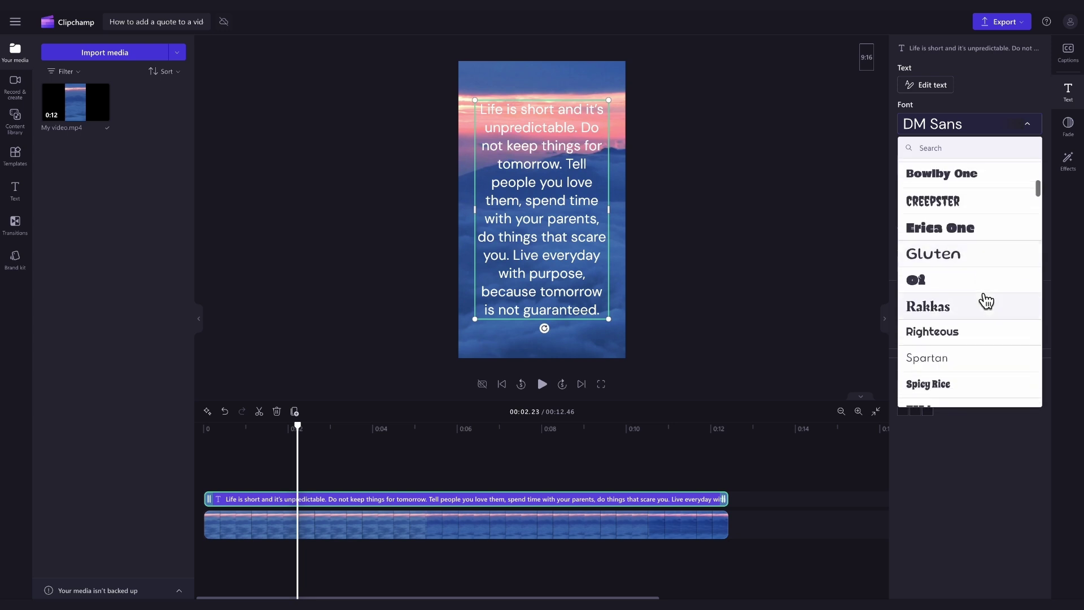
{"action": "left_click", "coordinate": [981, 257]}
{"action": "left_click", "coordinate": [989, 132]}
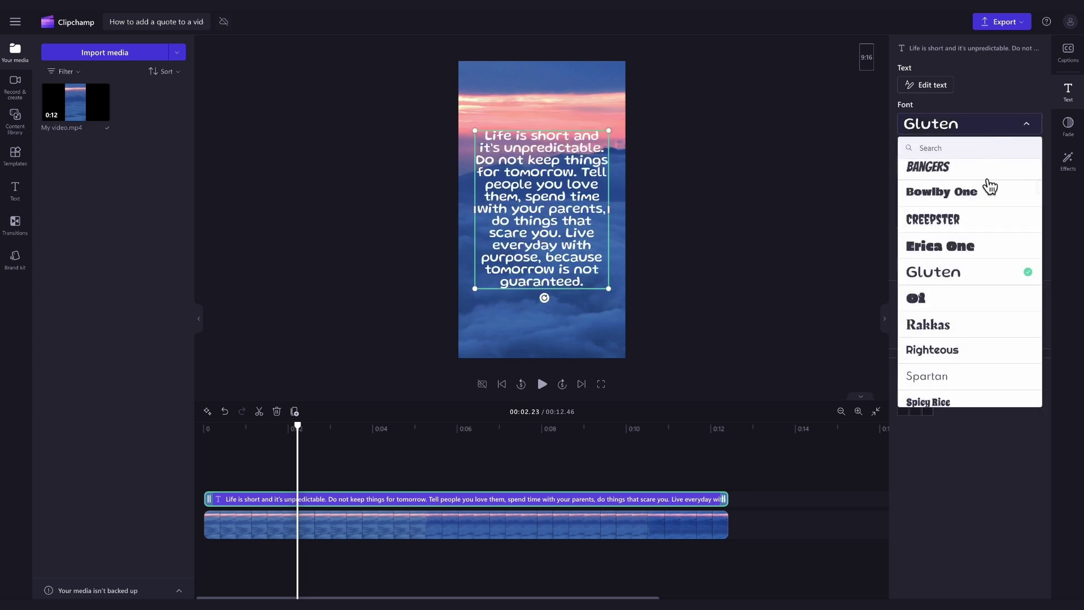
{"action": "left_click", "coordinate": [990, 186]}
{"action": "left_click", "coordinate": [1005, 128]}
{"action": "scroll", "coordinate": [980, 365], "scroll_direction": "down", "scroll_amount": 15}
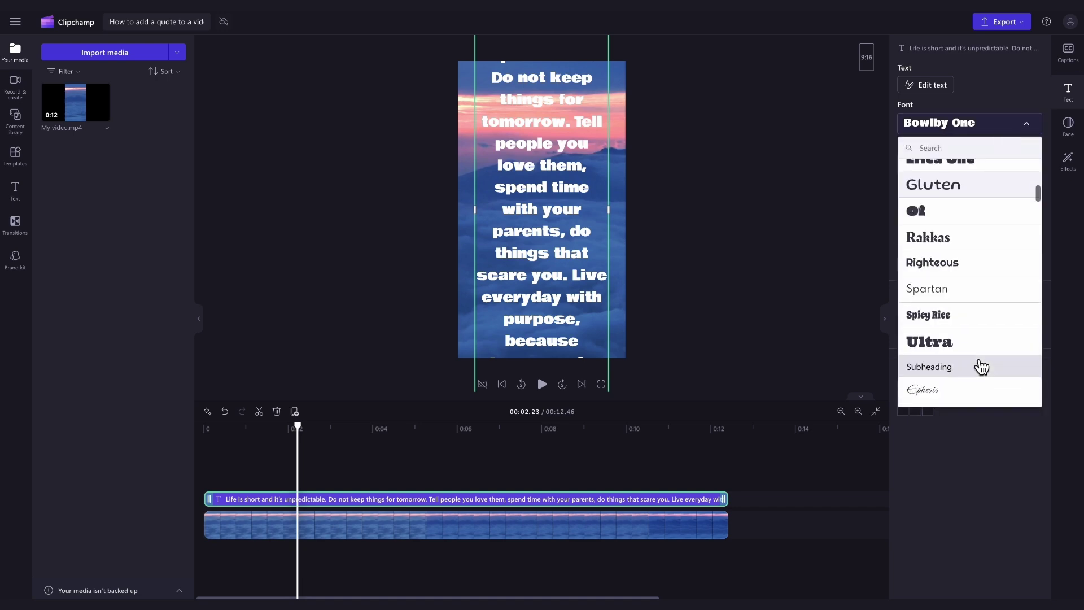
{"action": "left_click", "coordinate": [989, 298]}
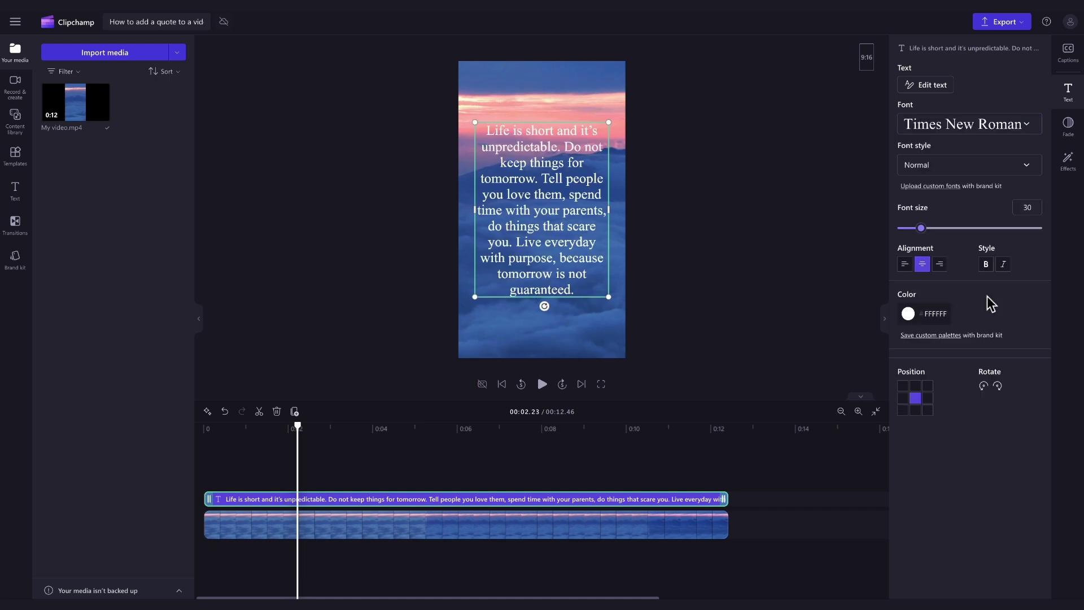
{"action": "left_click", "coordinate": [997, 134]}
{"action": "left_click", "coordinate": [991, 248]}
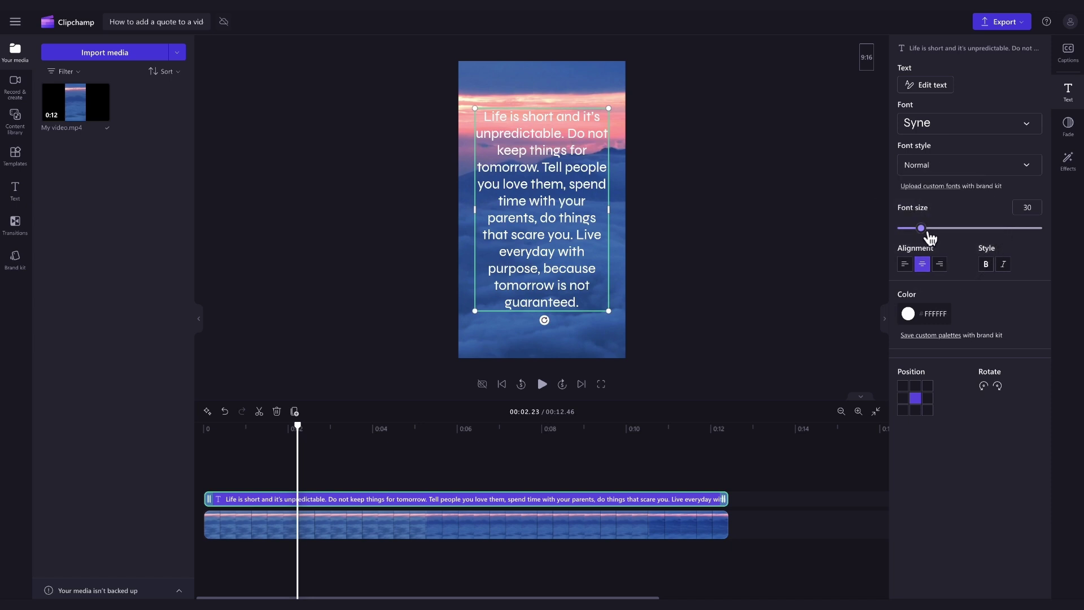
- Set the quote to size 22, narrow its text box and center it in the frame
{"action": "mouse_move", "coordinate": [922, 231]}
{"action": "left_mouse_down"}
{"action": "mouse_move", "coordinate": [993, 241]}
{"action": "mouse_move", "coordinate": [917, 235]}
{"action": "left_mouse_up"}
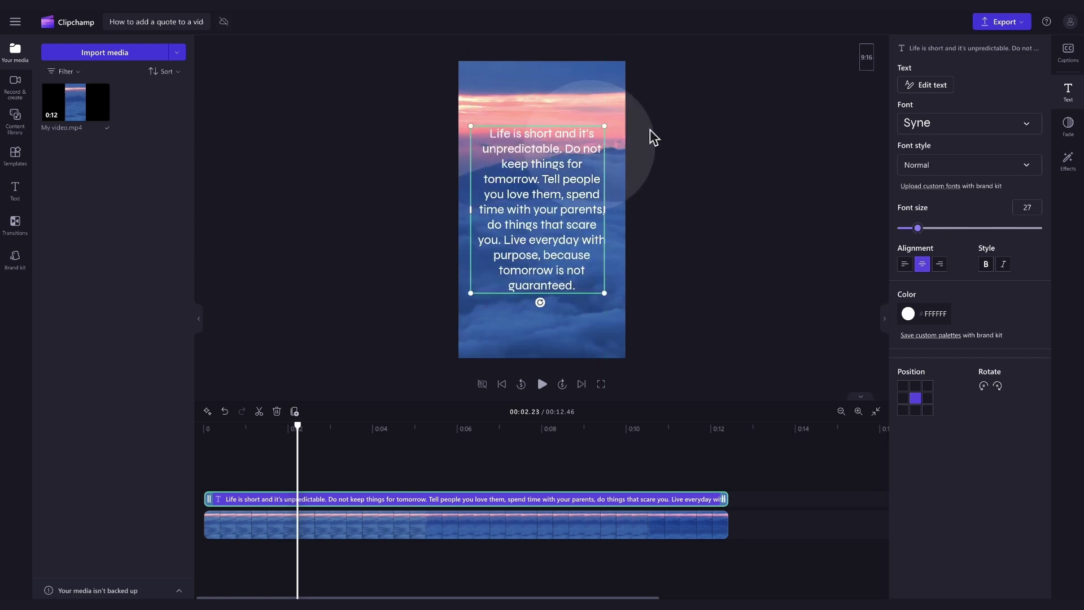
{"action": "left_click_drag", "start_coordinate": [606, 130], "coordinate": [587, 154]}
{"action": "mouse_move", "coordinate": [522, 195]}
{"action": "left_mouse_down"}
{"action": "mouse_move", "coordinate": [529, 215]}
{"action": "mouse_move", "coordinate": [563, 114]}
{"action": "mouse_move", "coordinate": [491, 202]}
{"action": "mouse_move", "coordinate": [547, 273]}
{"action": "mouse_move", "coordinate": [570, 225]}
{"action": "mouse_move", "coordinate": [516, 206]}
{"action": "mouse_move", "coordinate": [567, 217]}
{"action": "mouse_move", "coordinate": [531, 182]}
{"action": "mouse_move", "coordinate": [531, 195]}
{"action": "mouse_move", "coordinate": [533, 180]}
{"action": "left_mouse_up"}
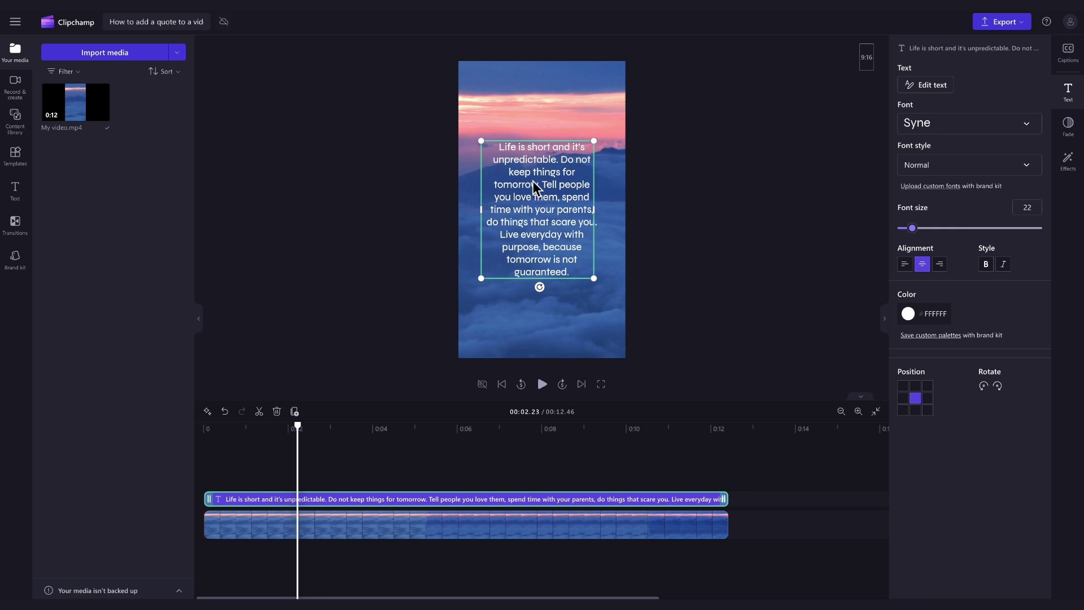
{"action": "left_click", "coordinate": [931, 322]}
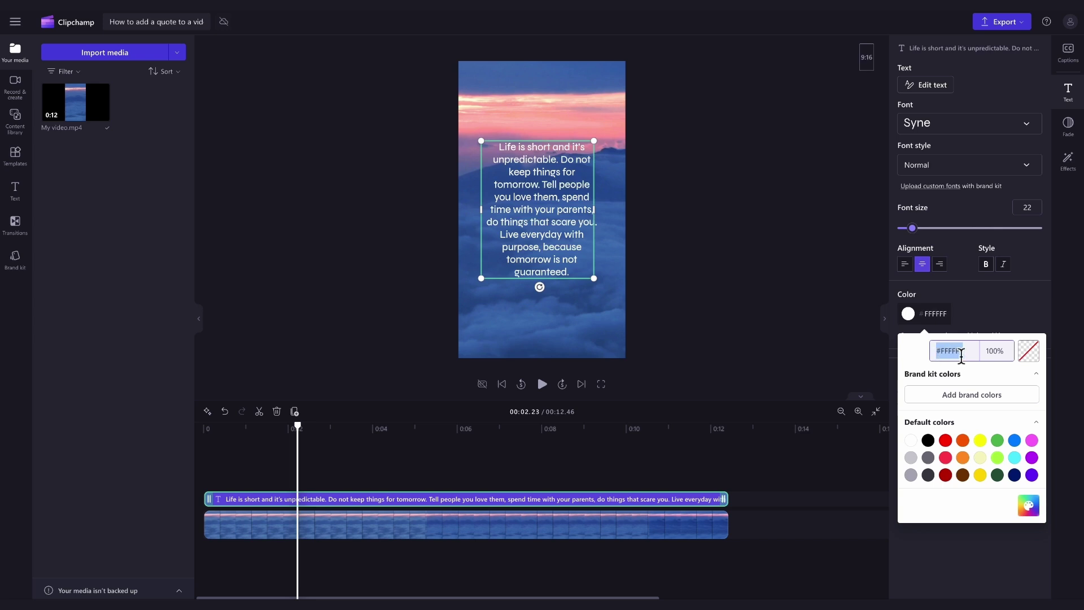
{"action": "left_click", "coordinate": [946, 441]}
{"action": "left_click", "coordinate": [929, 476]}
{"action": "left_click", "coordinate": [981, 458]}
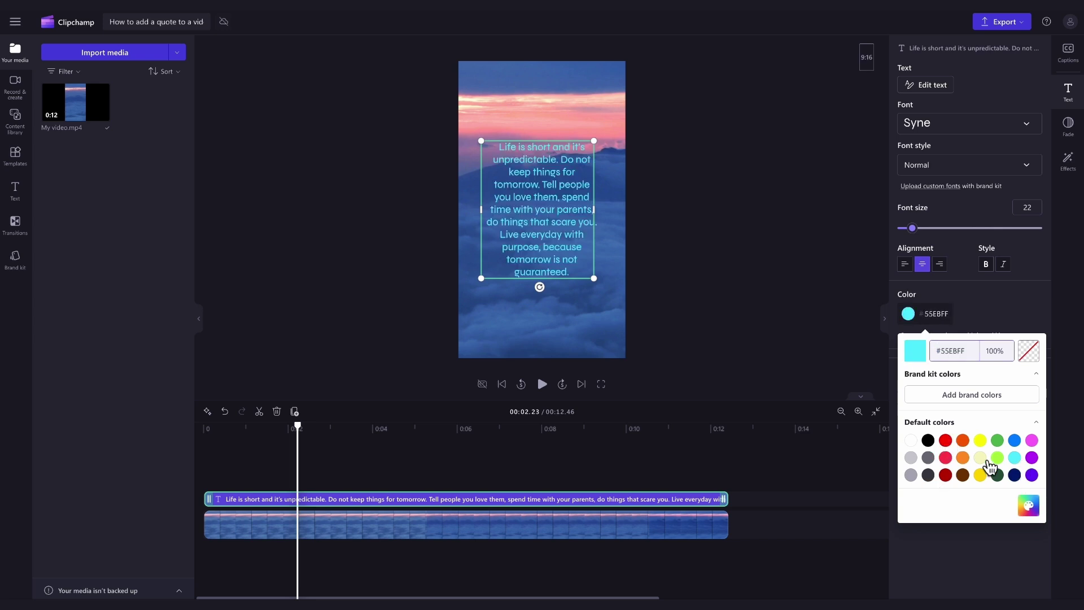
{"action": "left_click", "coordinate": [1029, 505]}
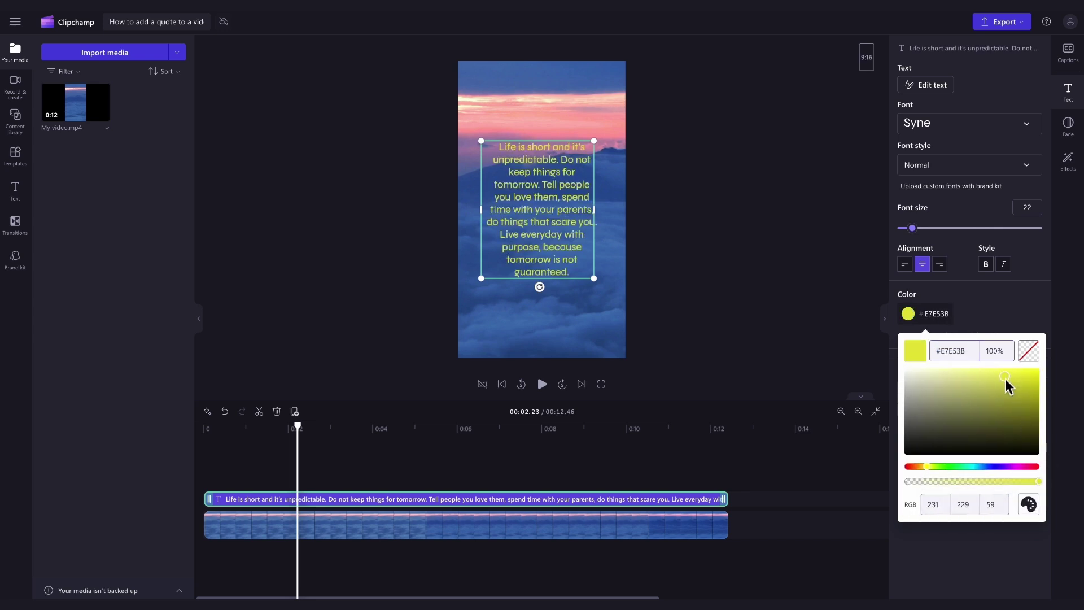
{"action": "left_click", "coordinate": [994, 466]}
{"action": "mouse_move", "coordinate": [983, 416]}
{"action": "left_mouse_down"}
{"action": "mouse_move", "coordinate": [980, 380]}
{"action": "mouse_move", "coordinate": [905, 374]}
{"action": "left_mouse_up"}
{"action": "left_click", "coordinate": [1027, 466]}
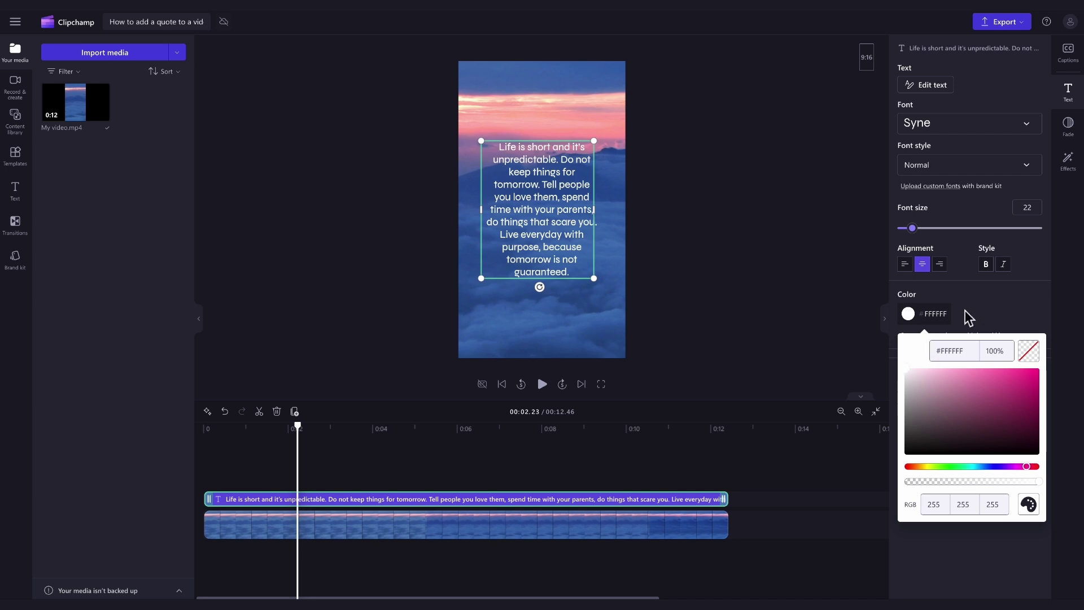
{"action": "left_click", "coordinate": [996, 306]}
- Preview the video from the start with the quote overlay, then pause
{"action": "left_click", "coordinate": [516, 390]}
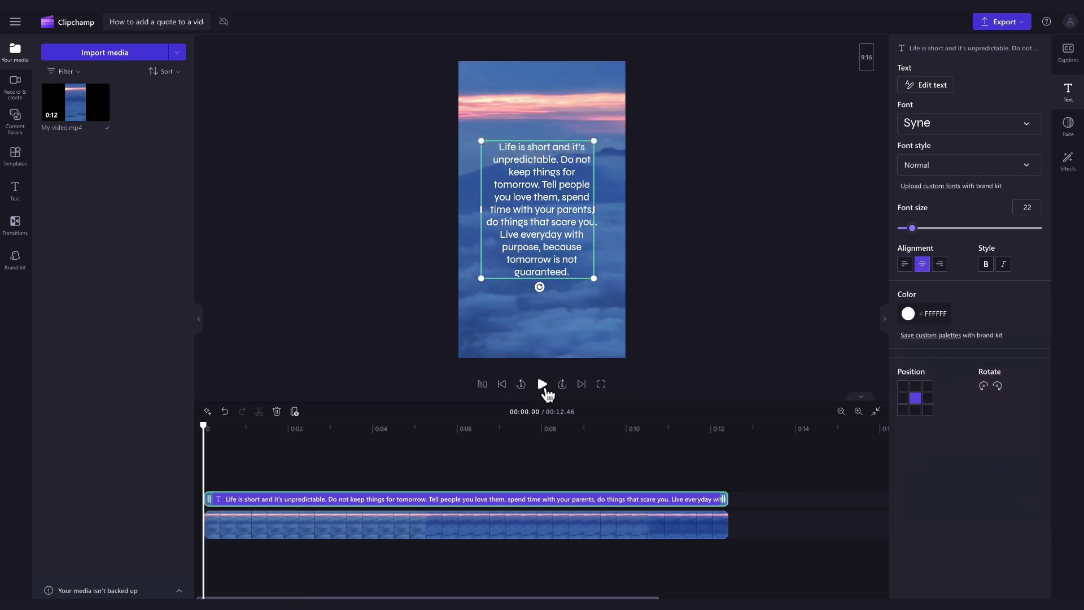
{"action": "left_click", "coordinate": [543, 389]}
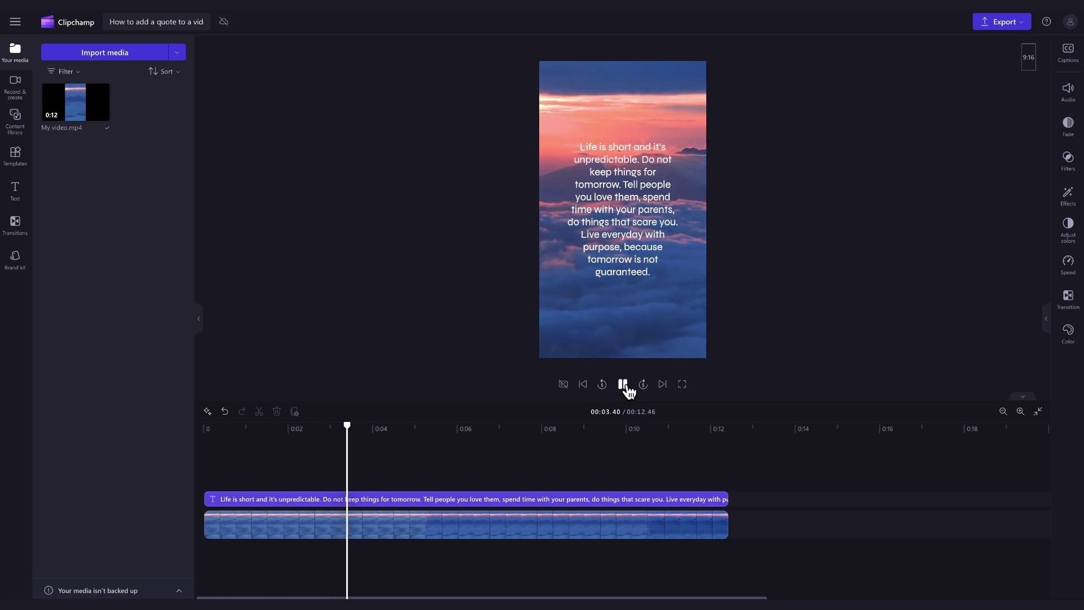
{"action": "left_click", "coordinate": [623, 384]}
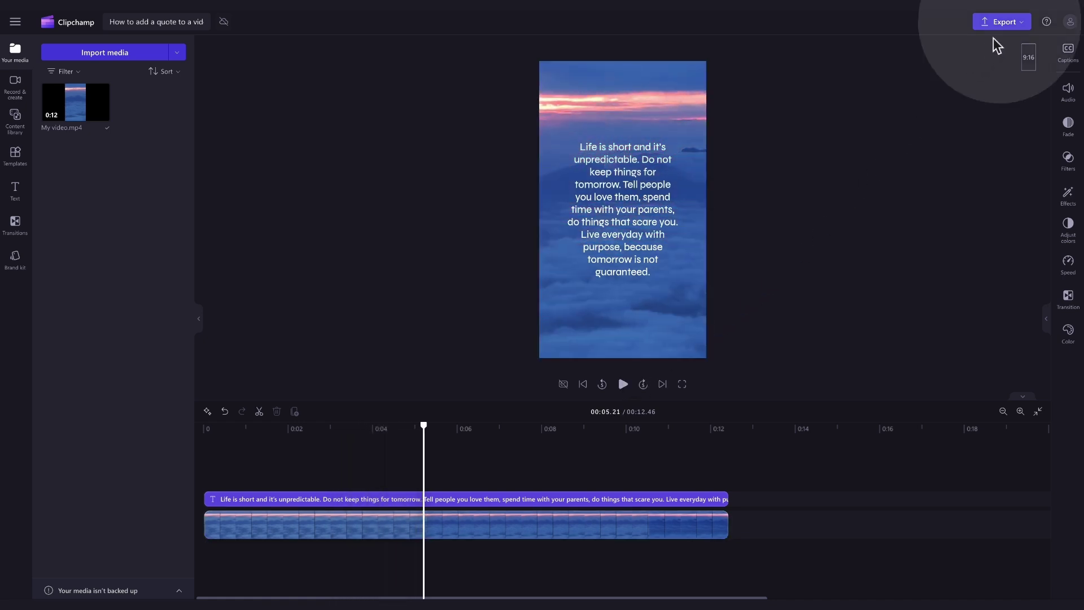
- Export the video at 1080p and save it as 'How to add a quote to a video.mp4'
{"action": "left_click", "coordinate": [1008, 25]}
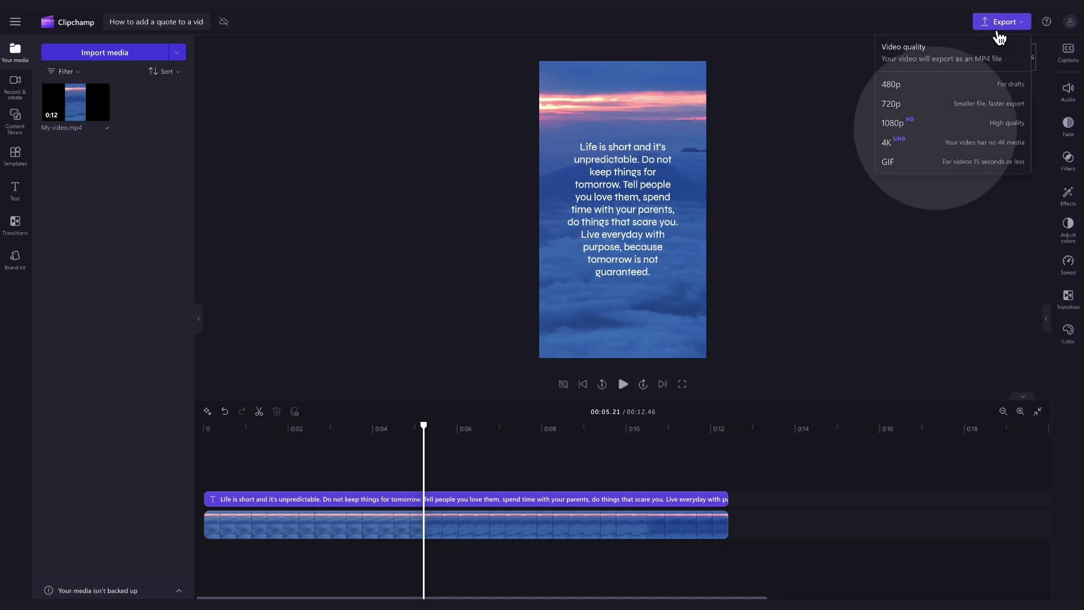
{"action": "left_click", "coordinate": [940, 126]}
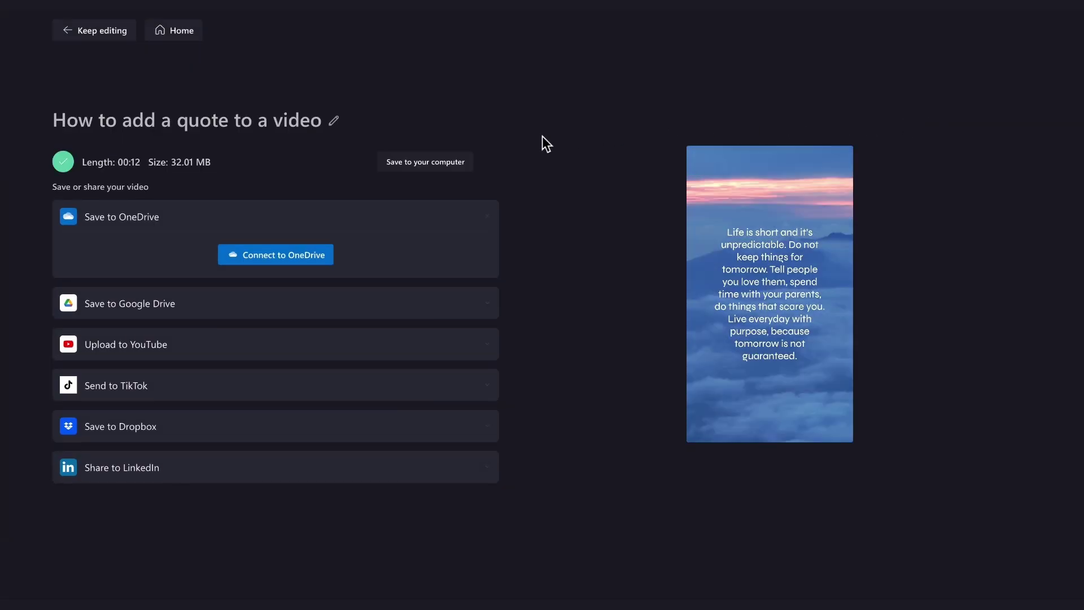
{"action": "left_click", "coordinate": [428, 162]}
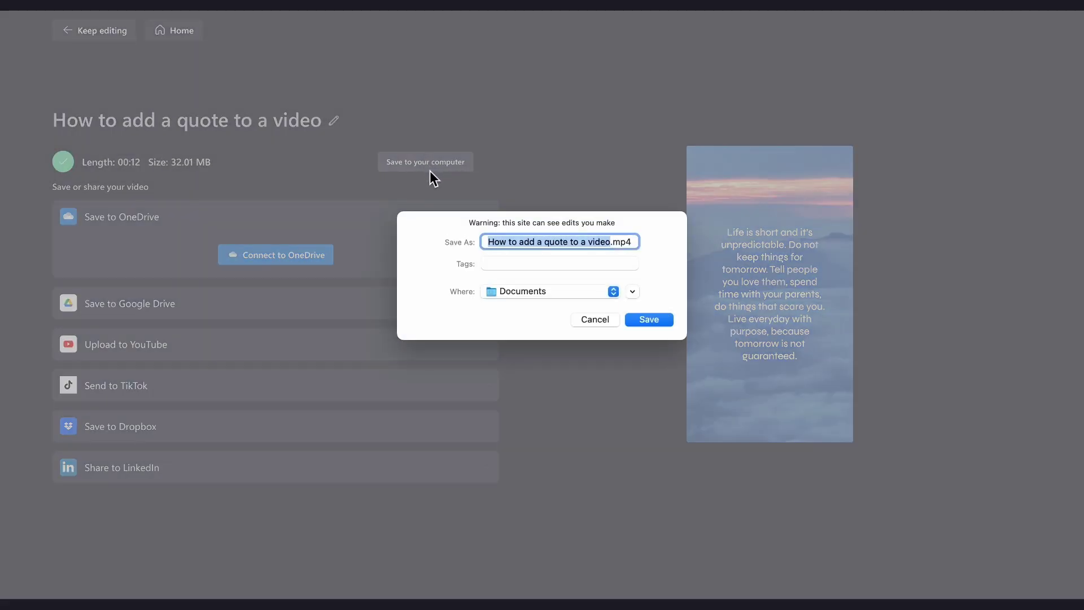